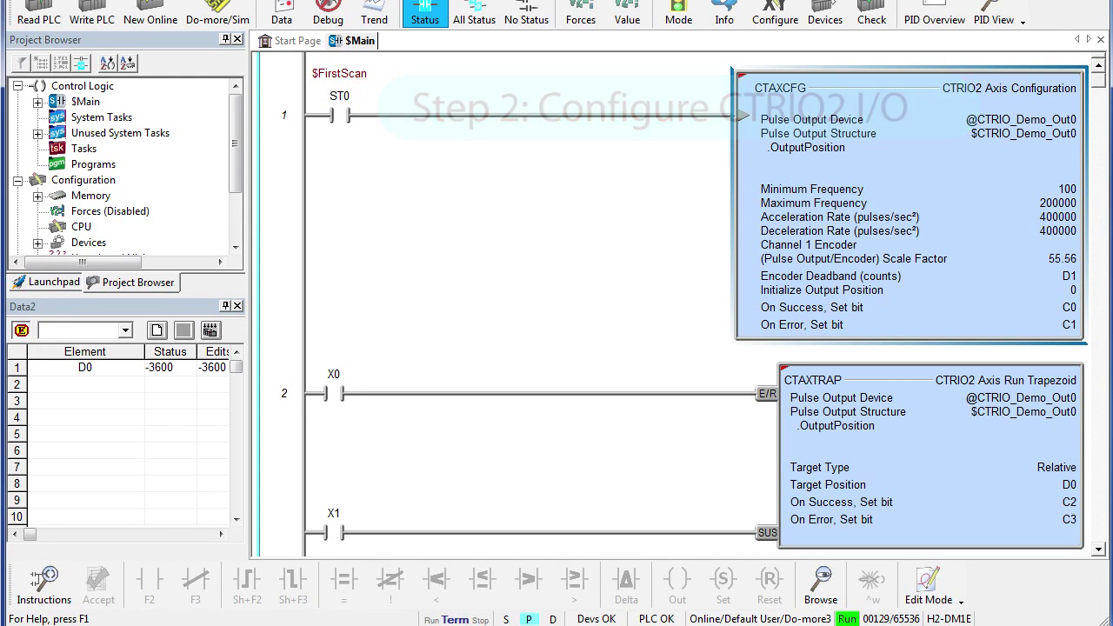
- Open CTRIO_Demo's I/O configuration and make channel 1 input A a Quad Counter
left_click(771, 15)
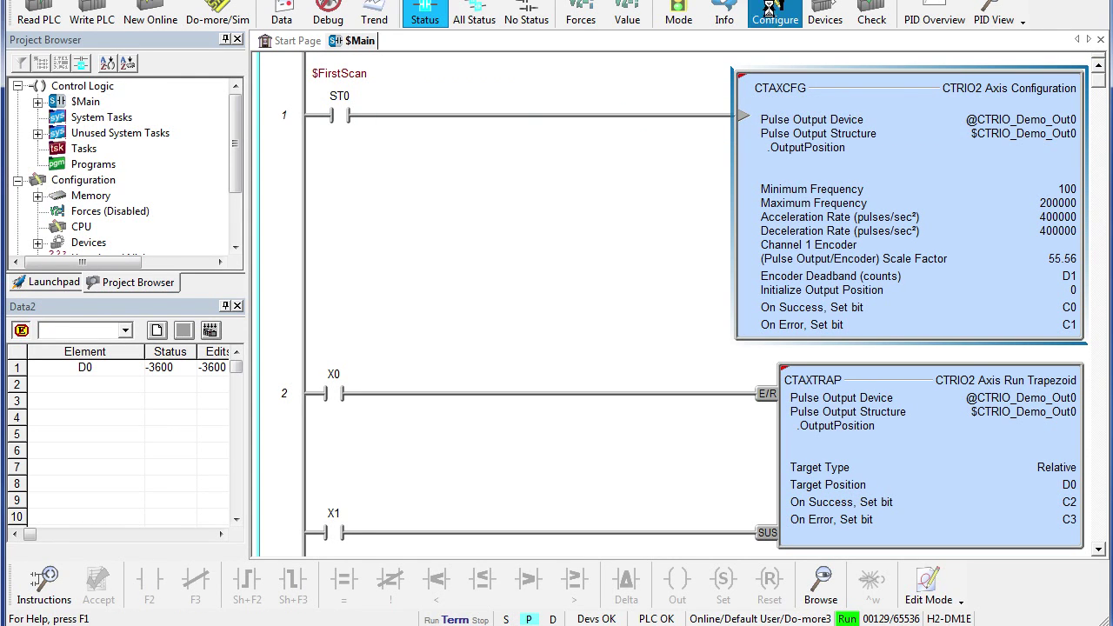
left_click(208, 50)
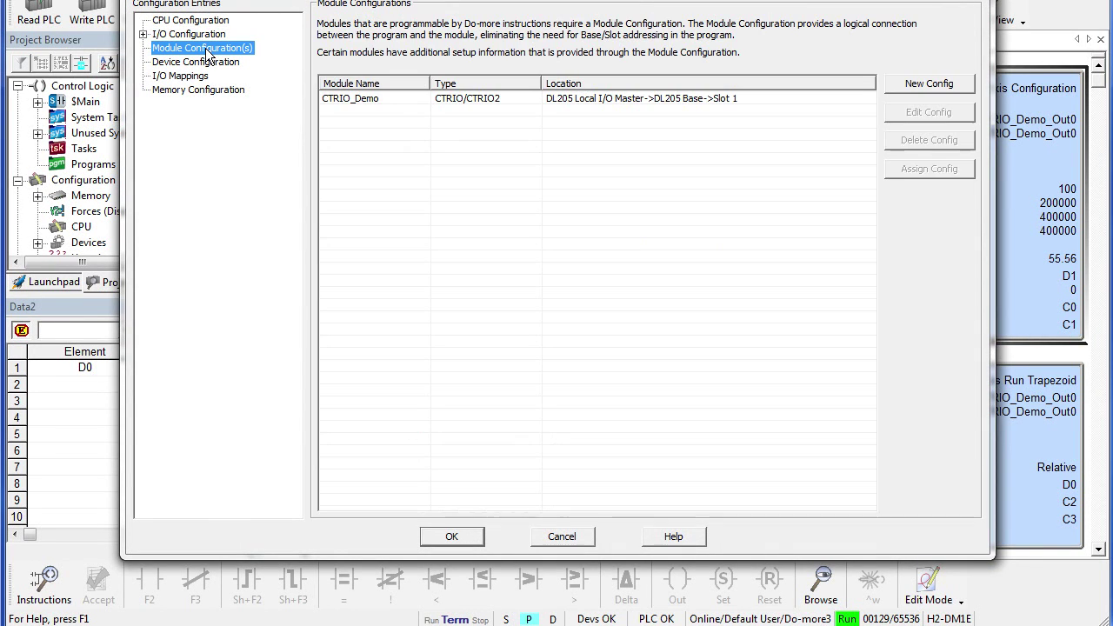
double_click(348, 100)
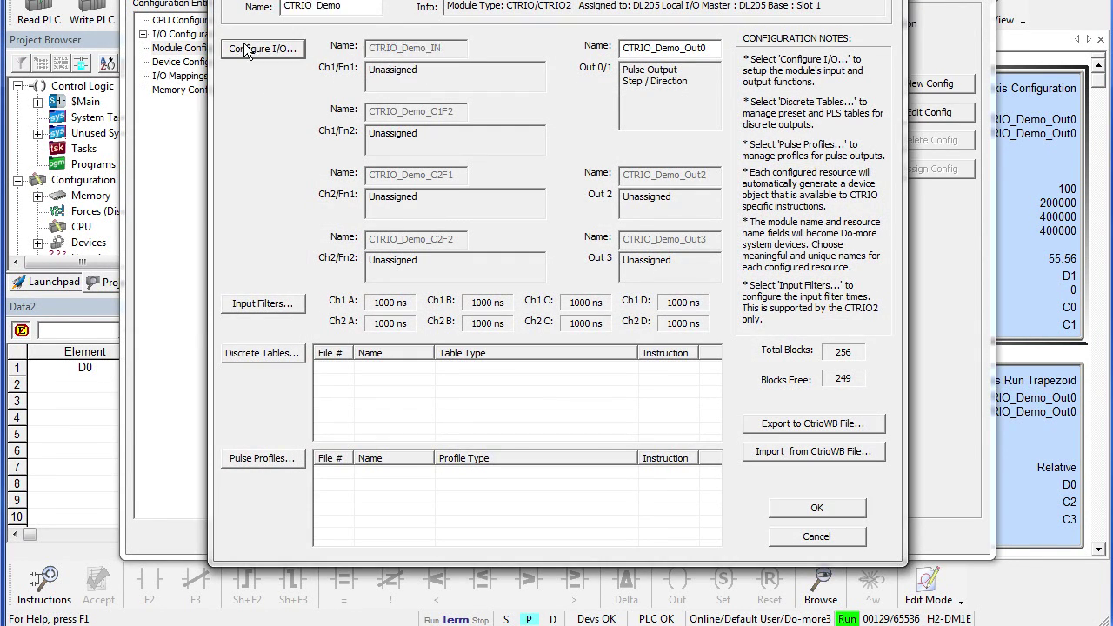
left_click(247, 49)
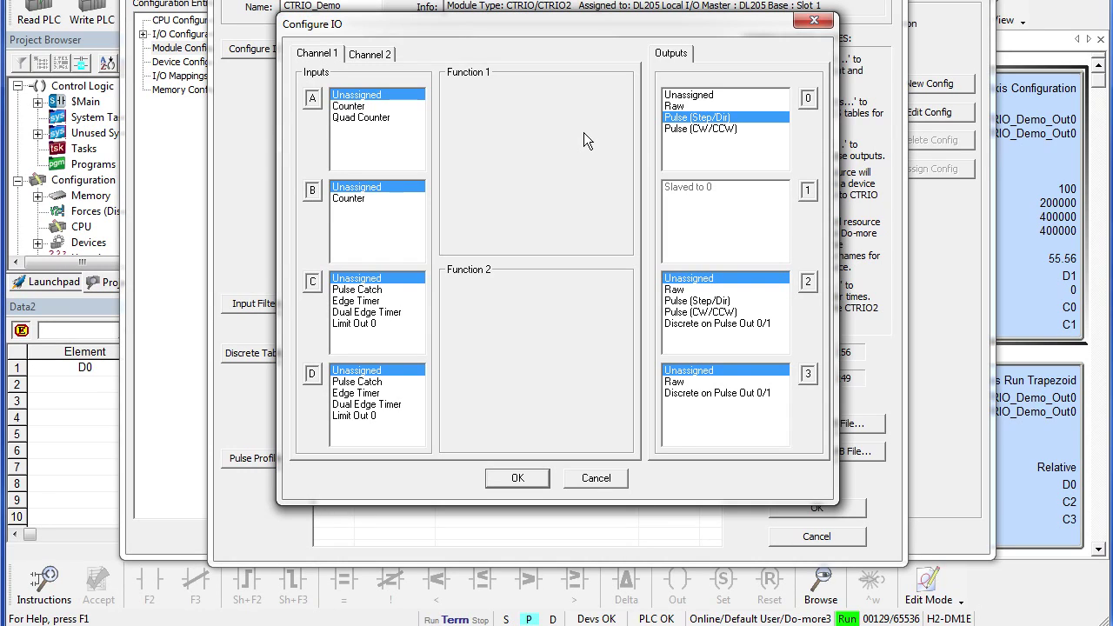
left_click(352, 118)
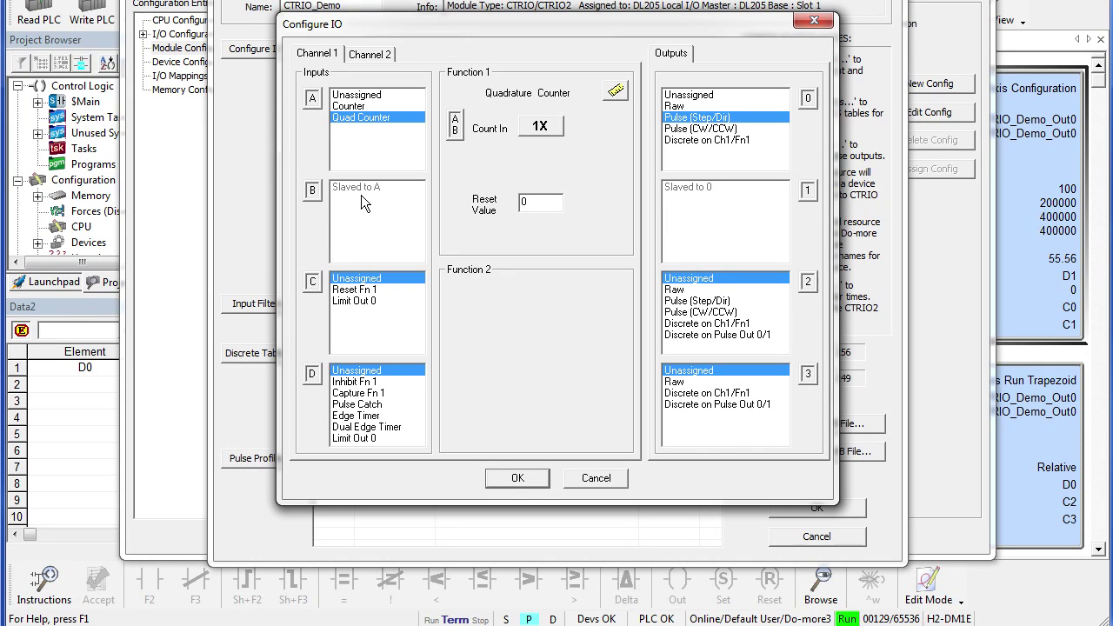
- Cycle the channel 1 count-in multiplier through 2X and 4X, leaving it at 1X
key("Tab")
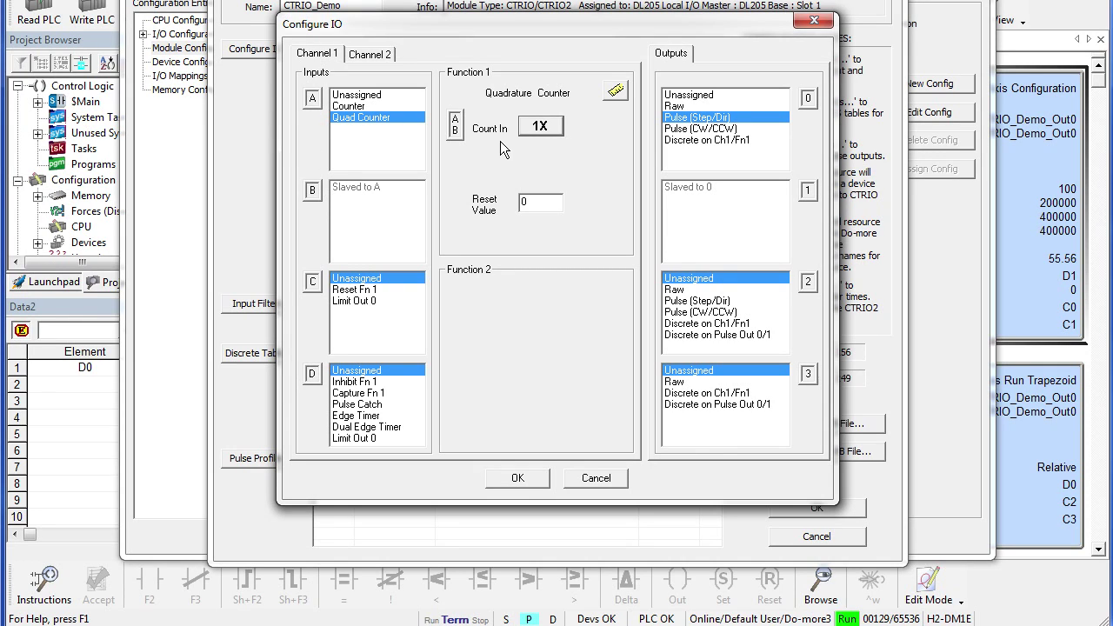
left_click(548, 136)
left_click(548, 137)
left_click(548, 137)
- Confirm the Configure IO, CTRIO and System Configuration dialogs to save the I/O setup
left_click(531, 478)
left_click(817, 507)
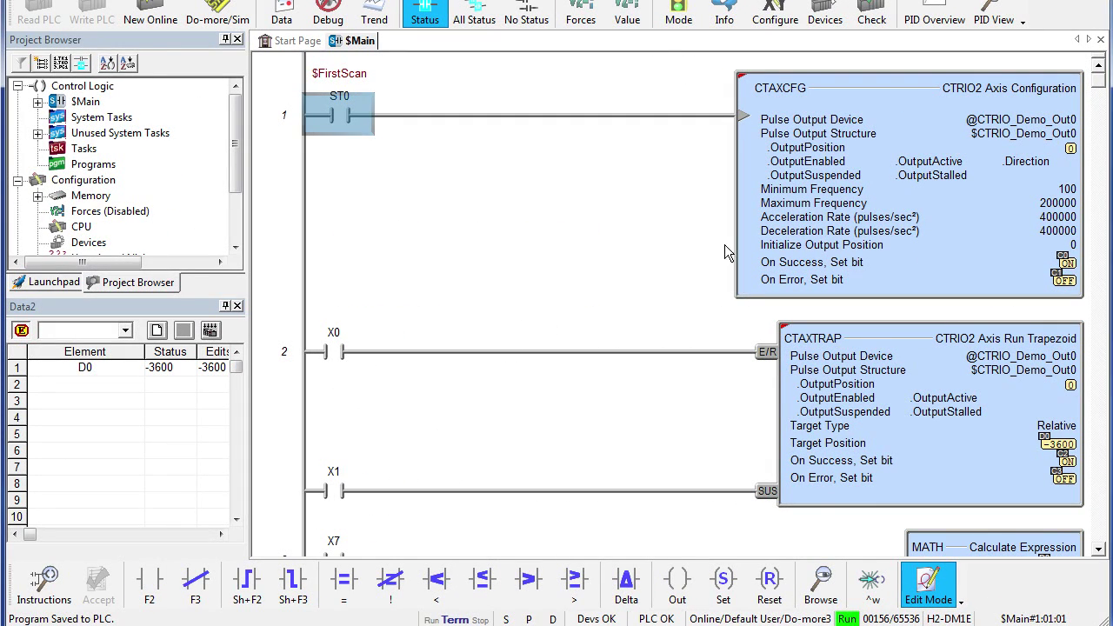
double_click(937, 200)
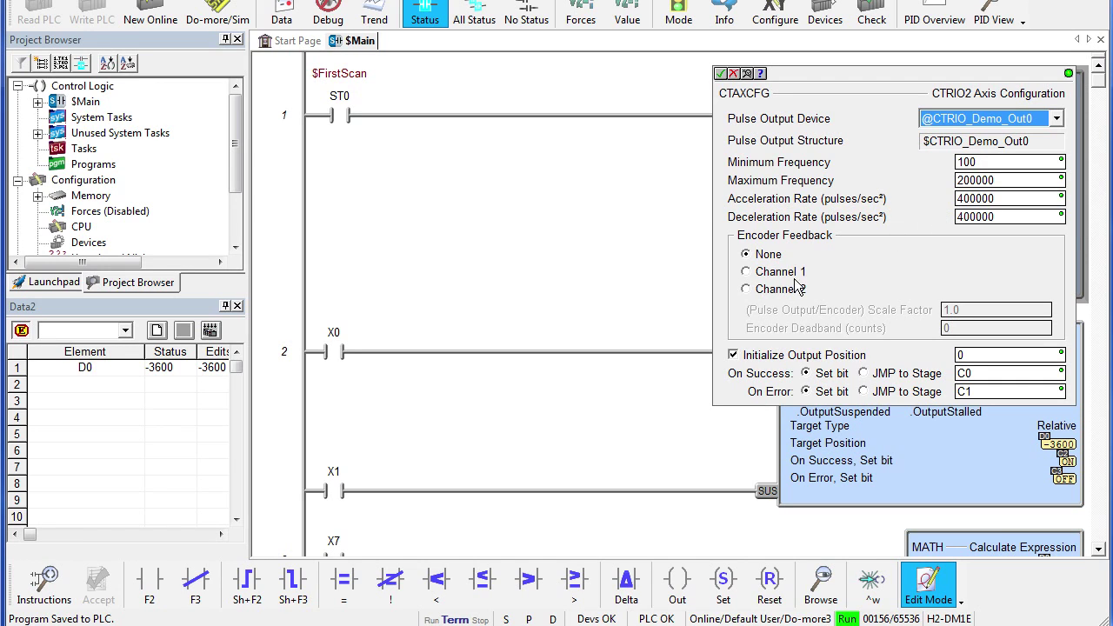
- Set CTAXCFG encoder feedback to Channel 1 with a 55.56 scale factor
left_click(745, 271)
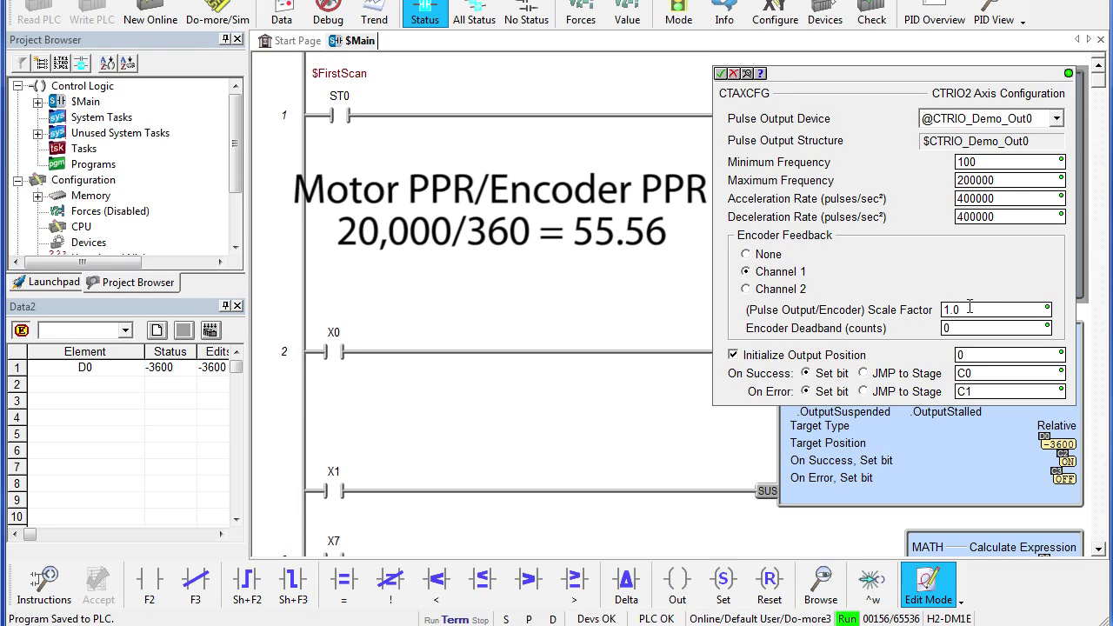
left_click_drag(969, 308, 913, 311)
type("55")
type(".56")
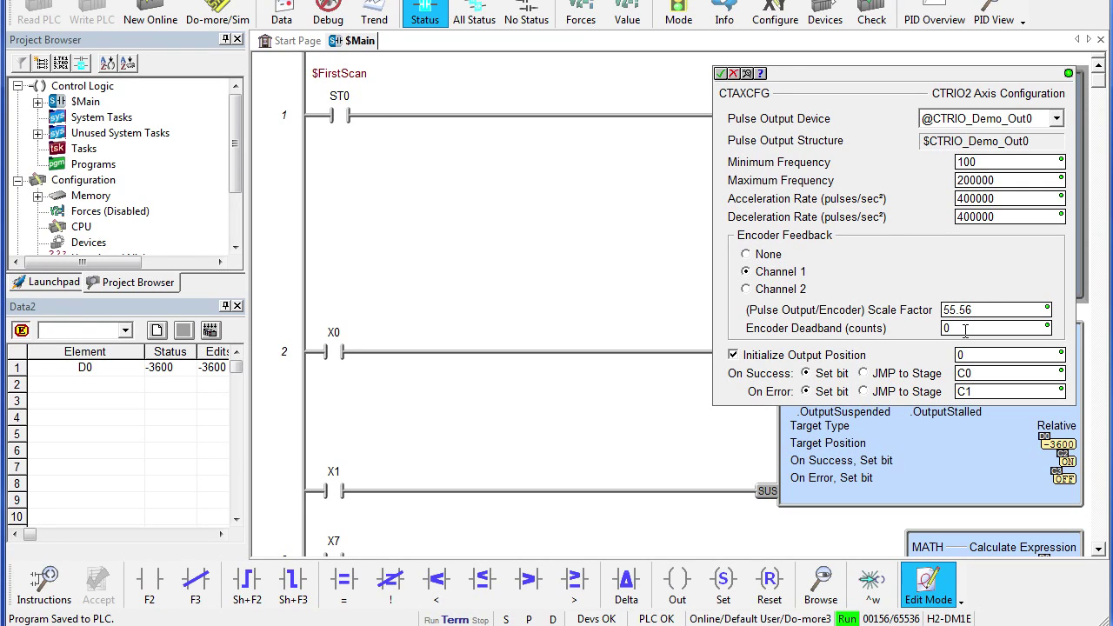
- Toggle encoder feedback to Channel 2 and back to Channel 1, then accept the CTAXCFG edit
left_click_drag(991, 310, 945, 309)
left_click(934, 290)
left_click(745, 272)
left_click(721, 74)
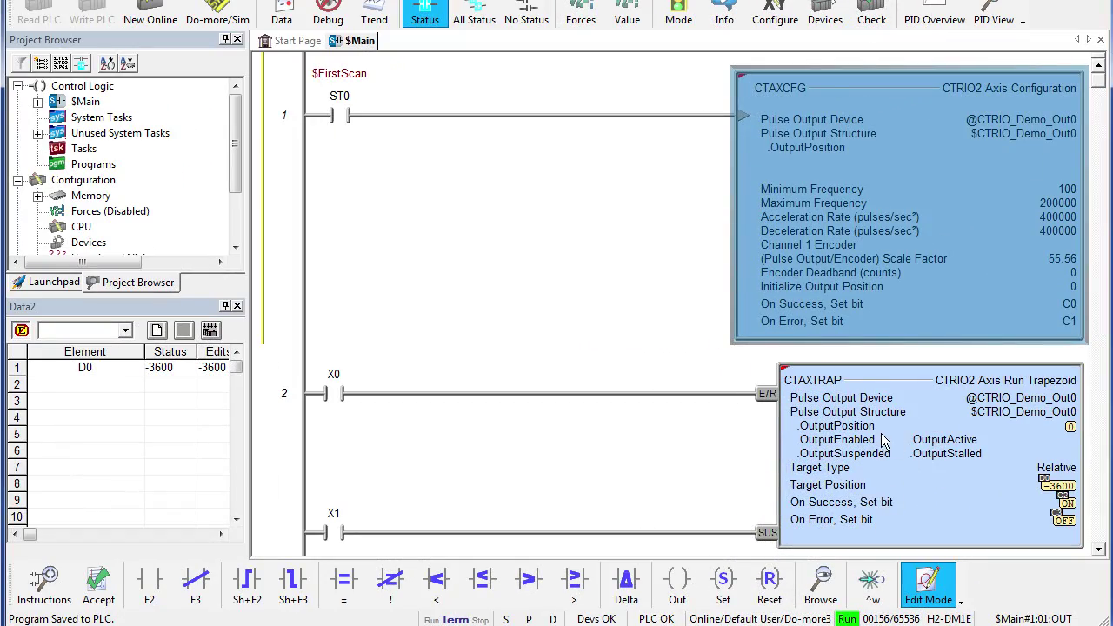
double_click(879, 442)
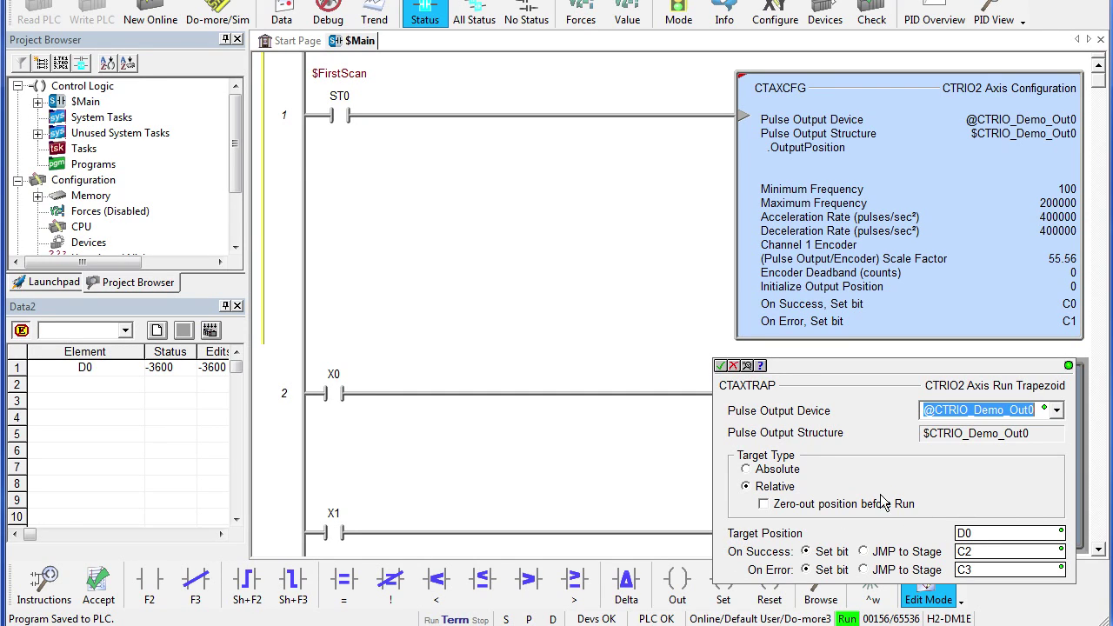
- Accept the relative CTAXTRAP move to D0 unchanged and write the edits to the PLC
left_click(763, 503)
key("Return")
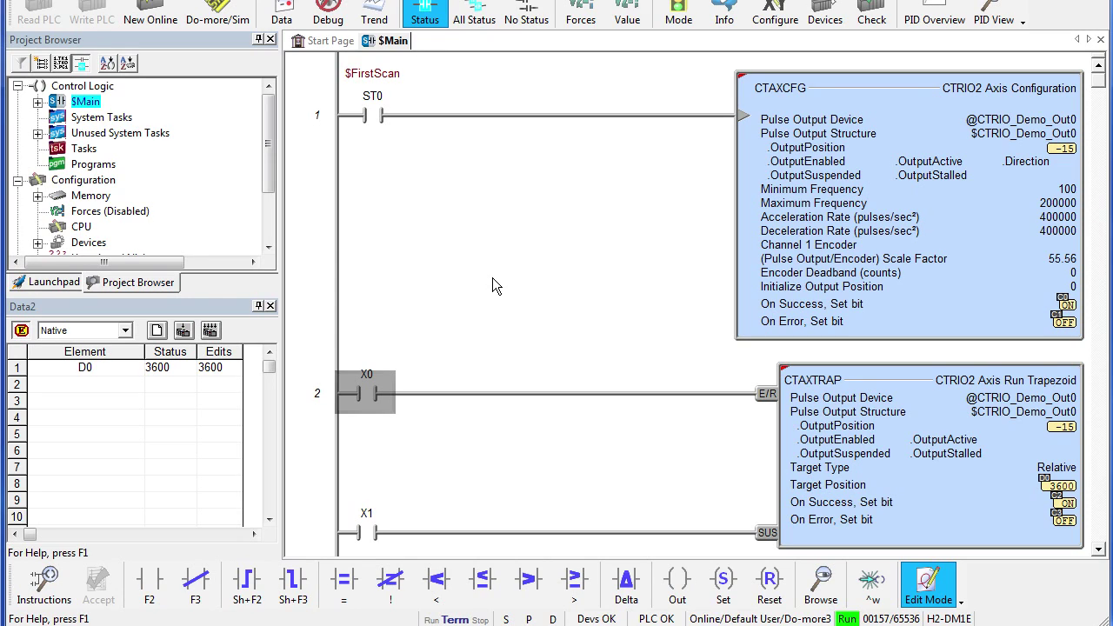
- Scroll the ladder between the MATH rungs and rung 1 to watch the move status
scroll(493, 287, "down", 3)
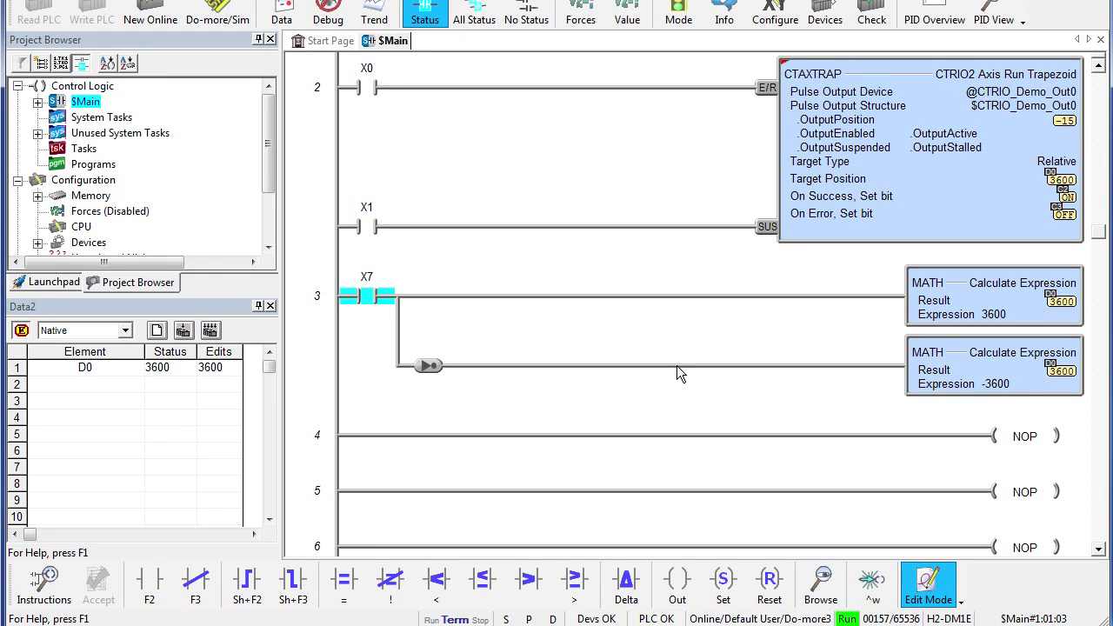
scroll(669, 369, "up", 3)
scroll(674, 367, "down", 3)
scroll(661, 331, "up", 3)
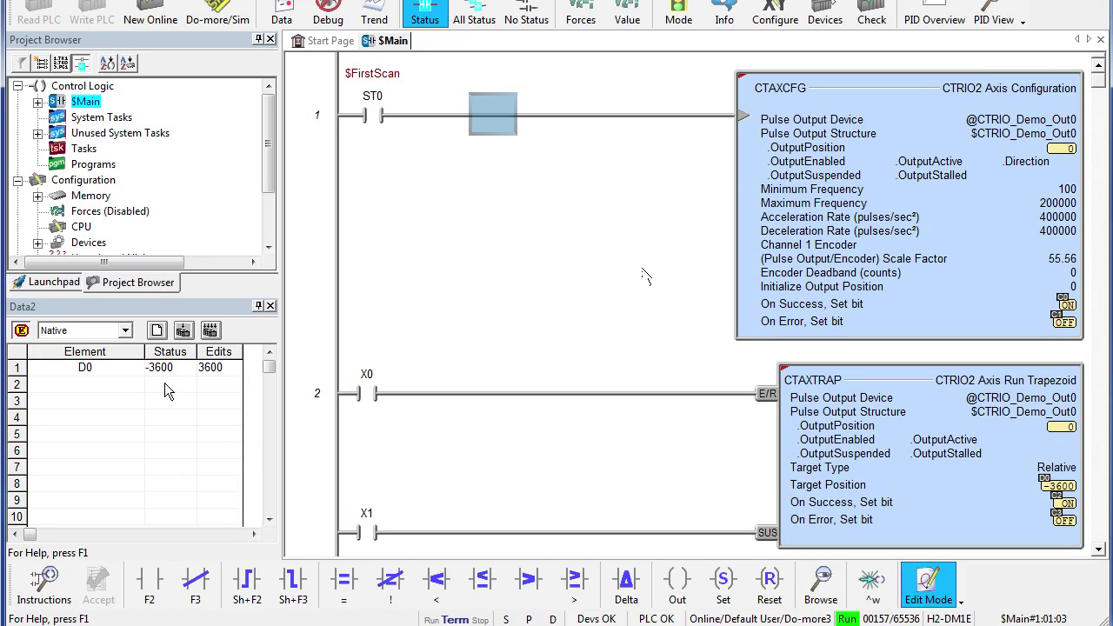